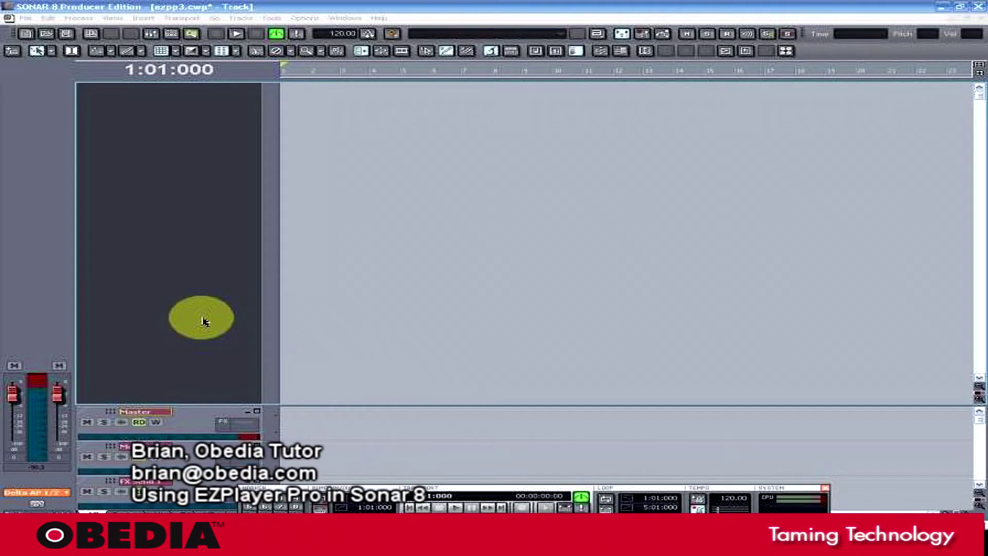
# Insert the EZplayer soft synth with only a First Synth Audio Output track, MIDI output enabled and its property page opened.
pyautogui.click(216, 160)
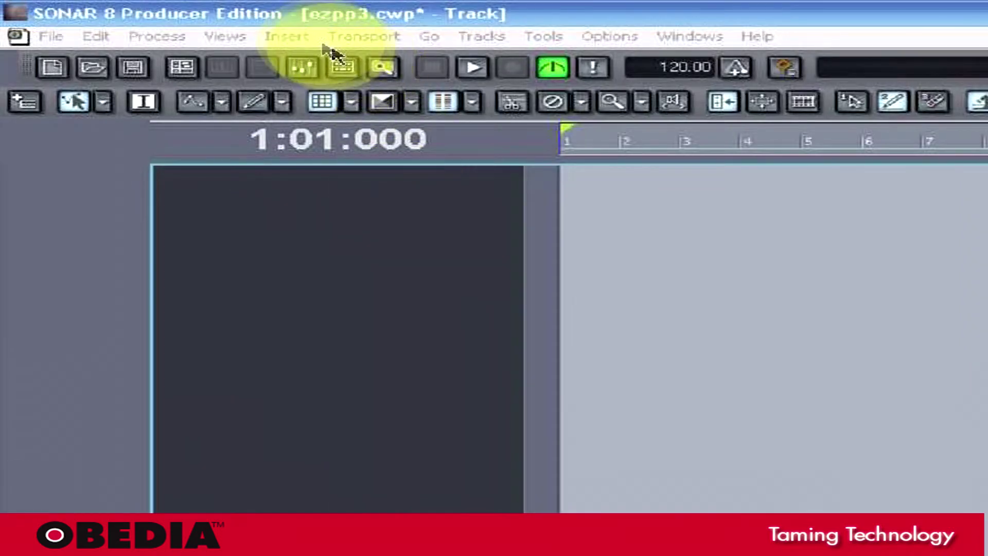
pyautogui.click(150, 18)
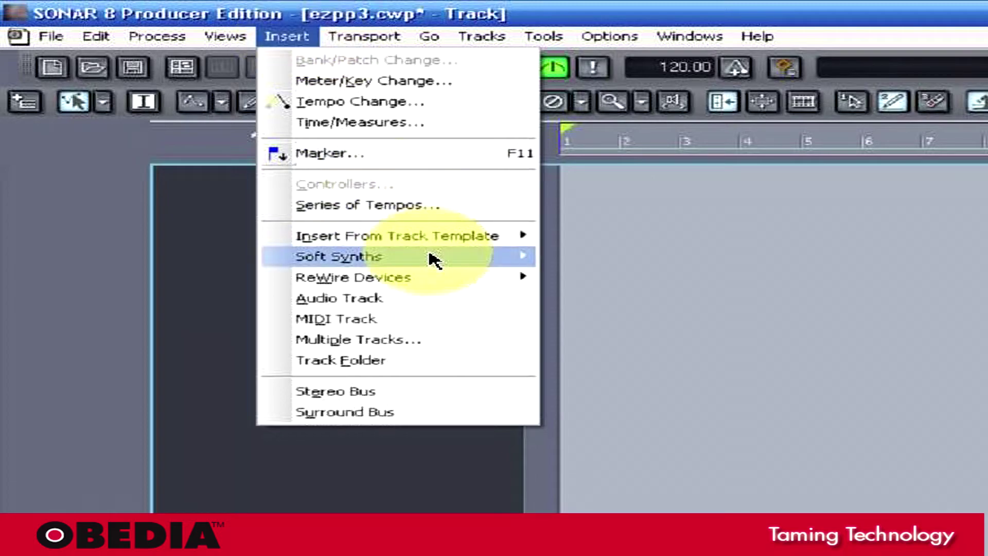
pyautogui.moveTo(443, 260)
pyautogui.moveTo(655, 494)
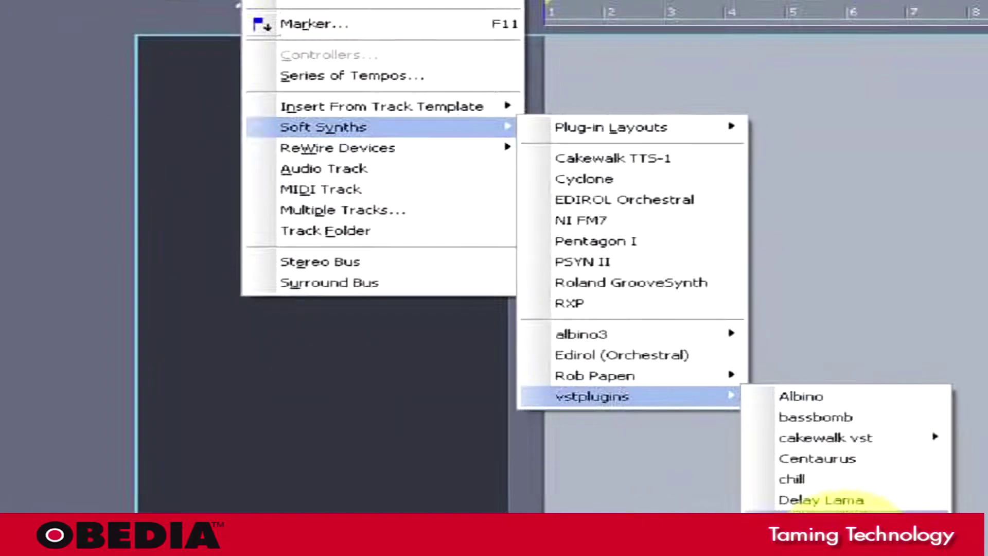
pyautogui.click(831, 487)
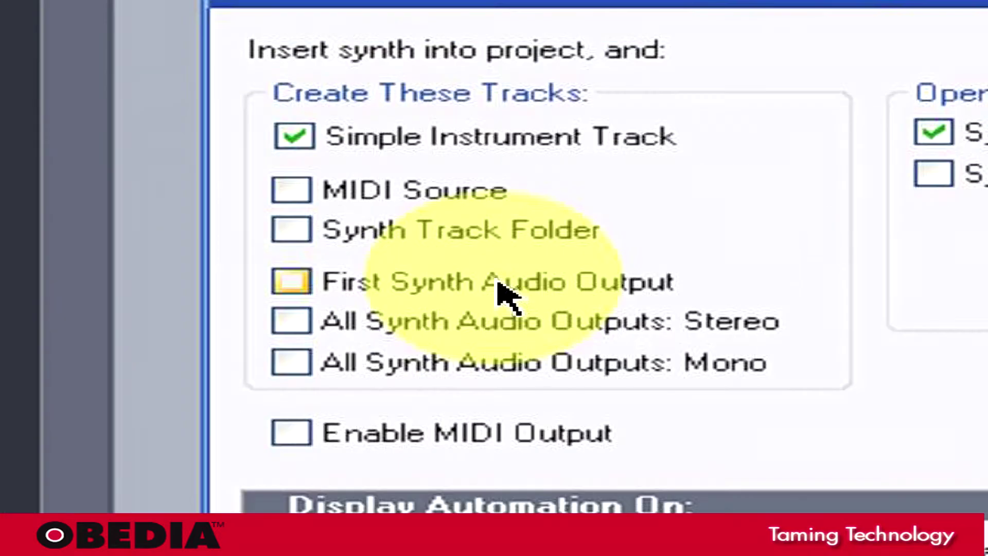
pyautogui.click(235, 319)
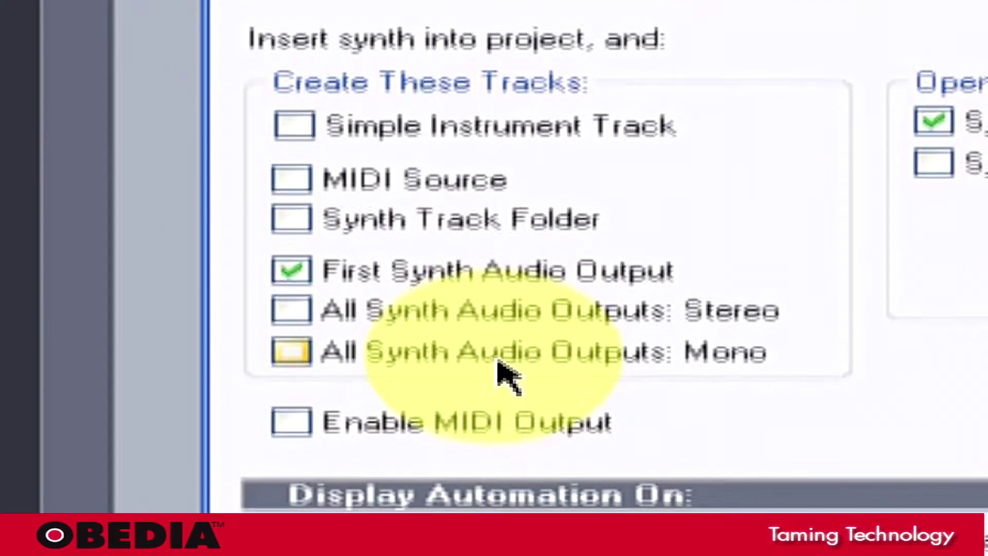
pyautogui.click(491, 427)
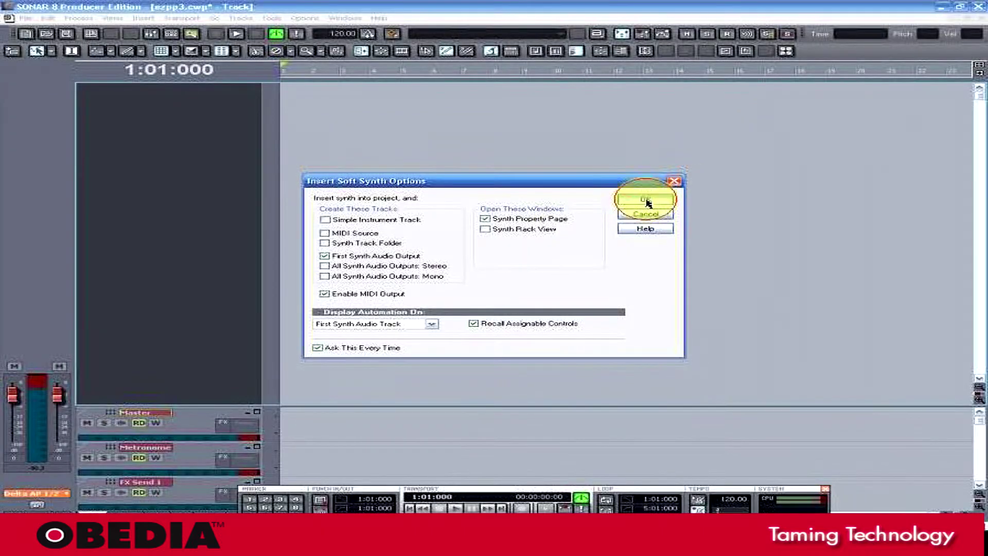
pyautogui.click(647, 200)
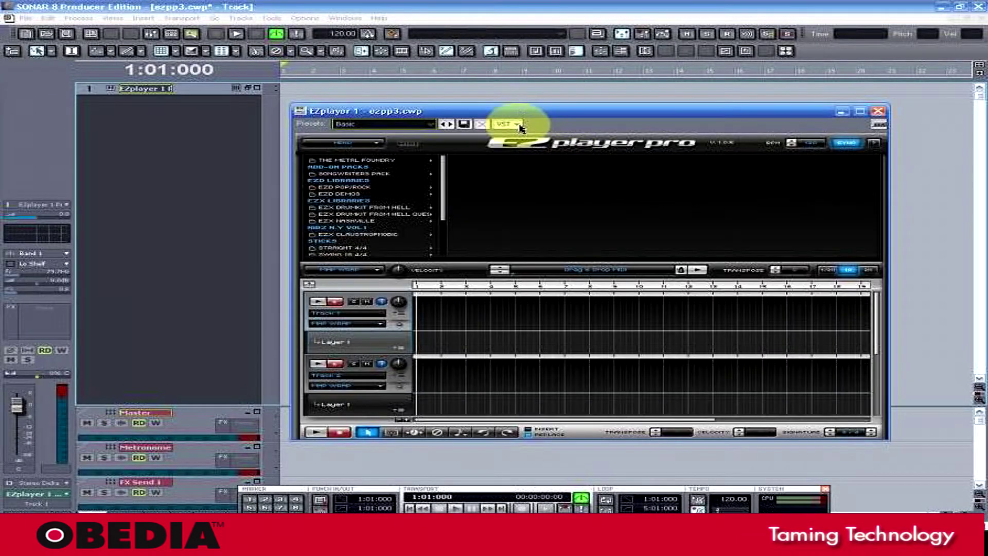
# Set EZplayer's master drum mapping to Toontrack Superior 2.
pyautogui.moveTo(514, 107); pyautogui.dragTo(499, 99)
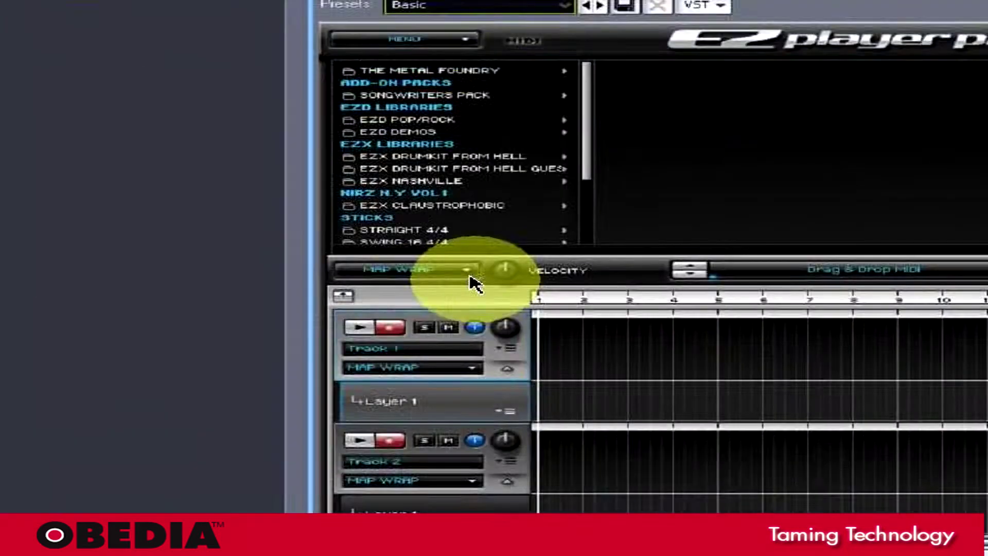
pyautogui.click(364, 266)
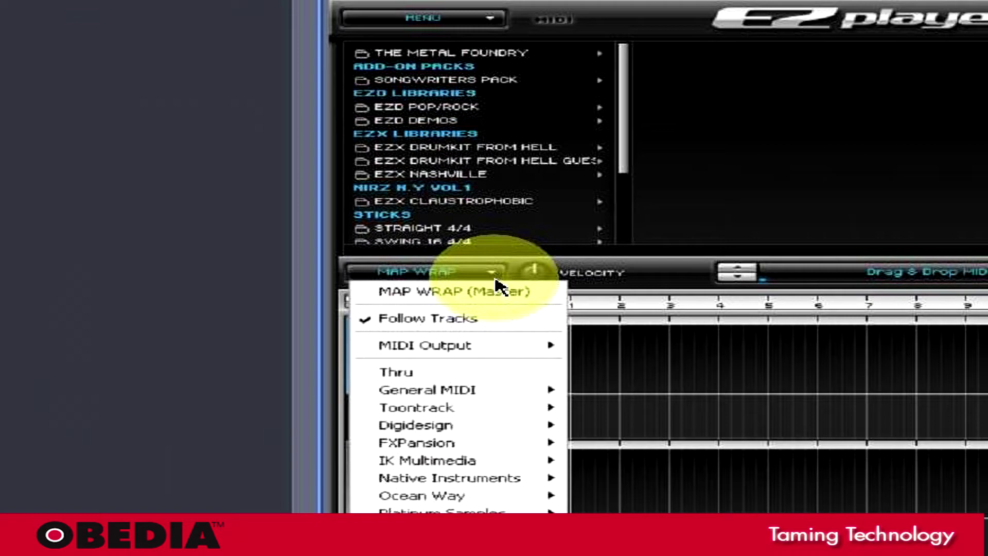
pyautogui.moveTo(494, 410)
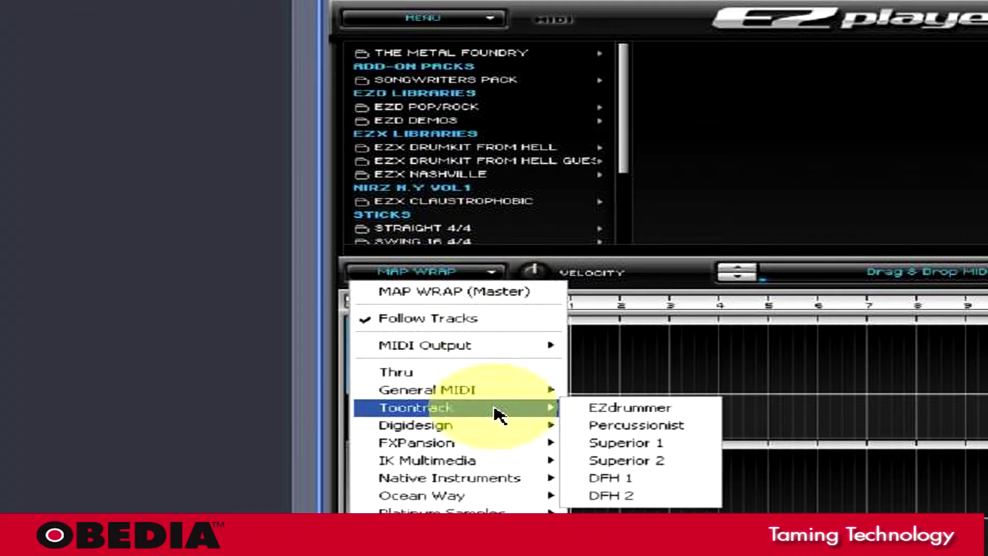
pyautogui.click(654, 460)
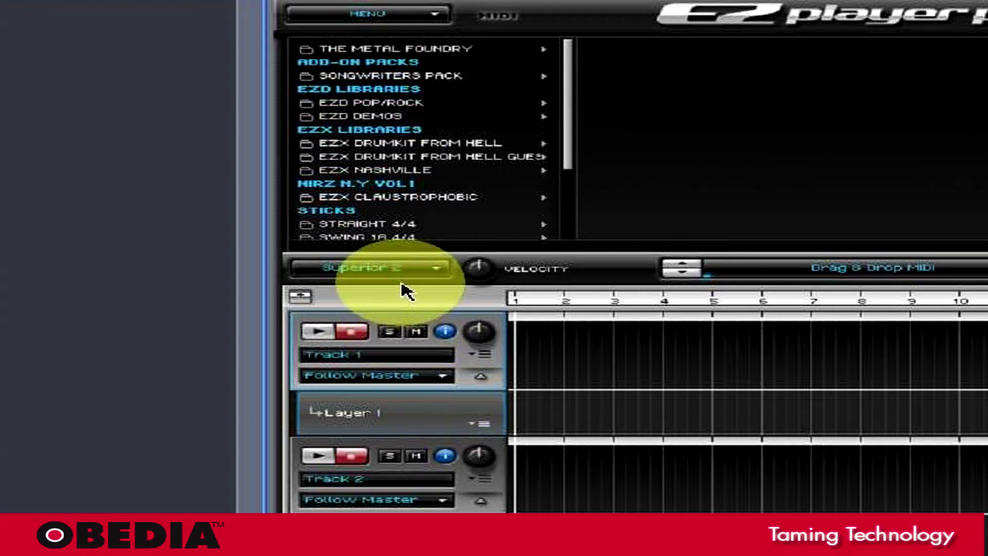
# Review the drum mappings EZplayer offers for other manufacturers and keep Toontrack Superior 2 selected.
pyautogui.click(432, 268)
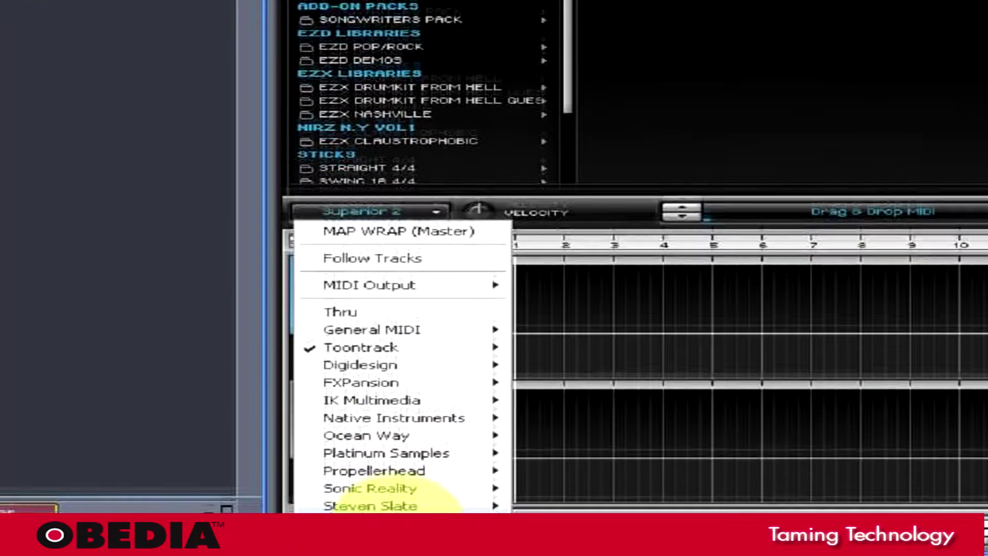
pyautogui.moveTo(404, 497)
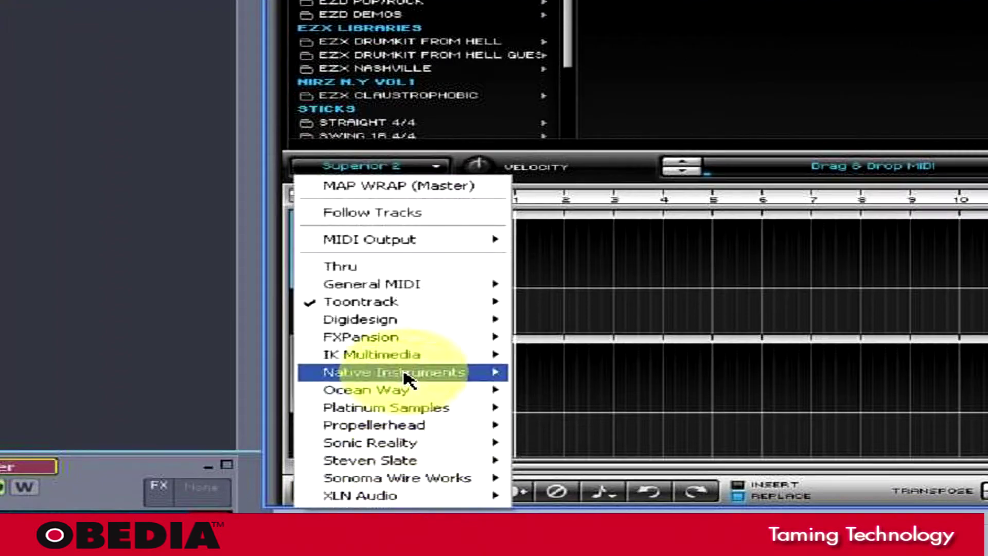
pyautogui.moveTo(412, 298)
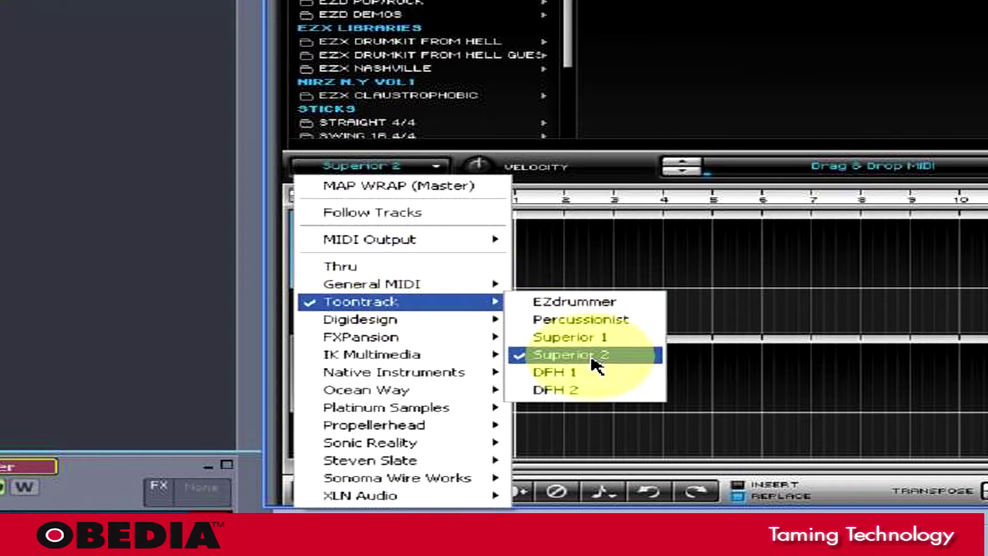
pyautogui.click(593, 360)
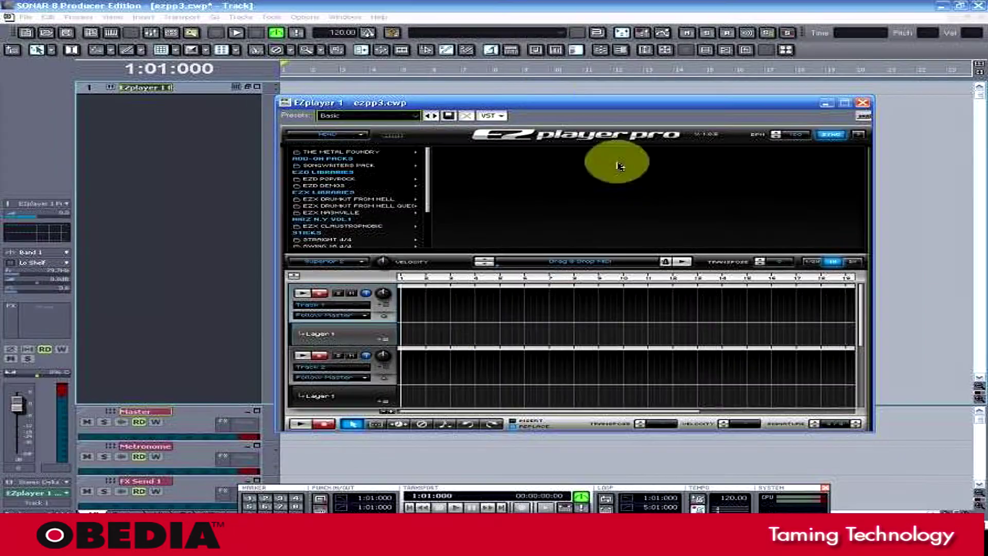
# Insert the Superior Drummer soft synth as a Simple Instrument Track with its property page opened.
pyautogui.moveTo(554, 103); pyautogui.dragTo(583, 101)
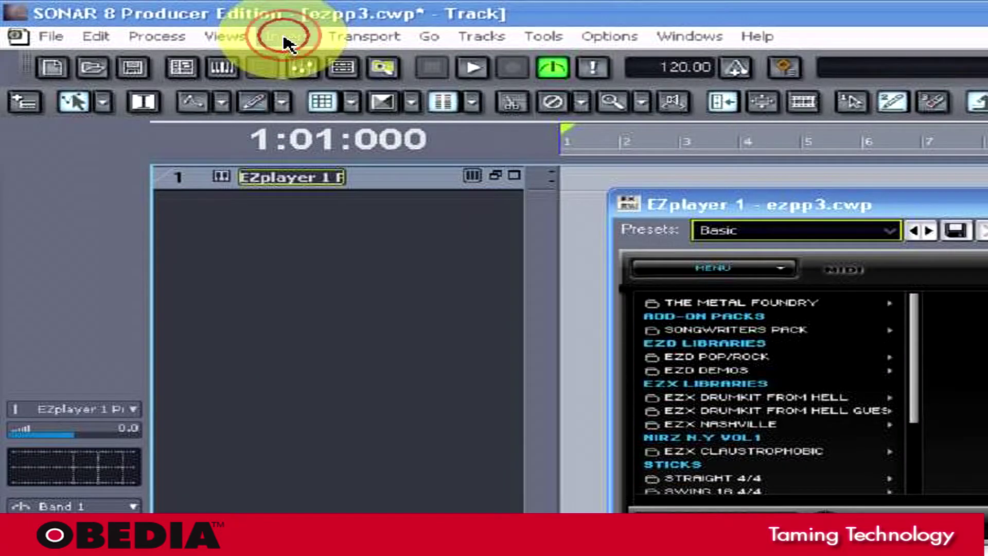
pyautogui.click(142, 18)
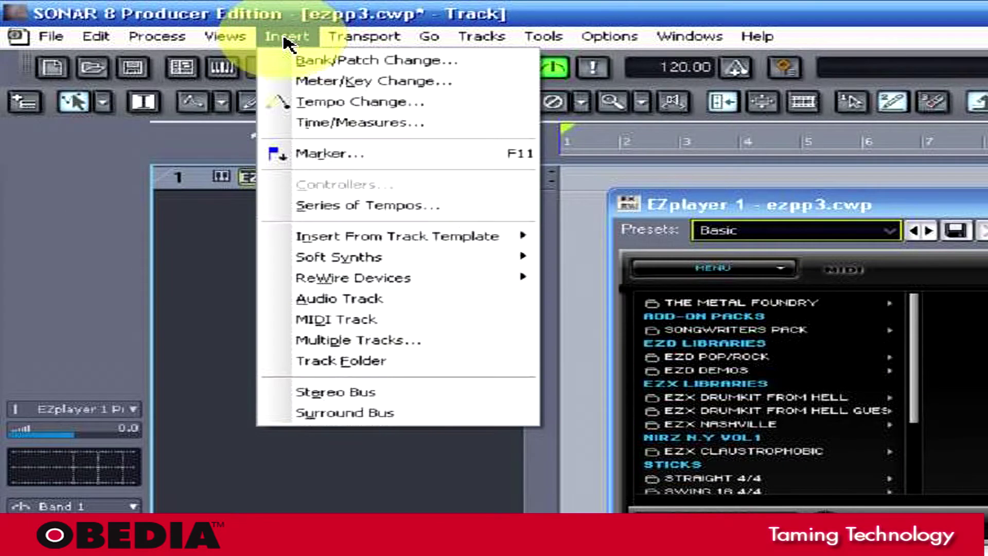
pyautogui.moveTo(371, 258)
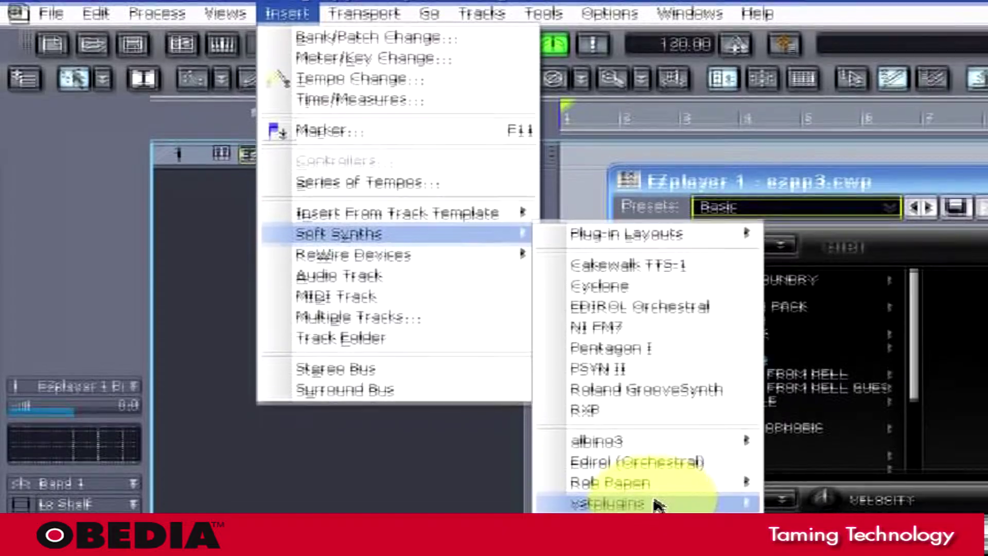
pyautogui.moveTo(656, 526)
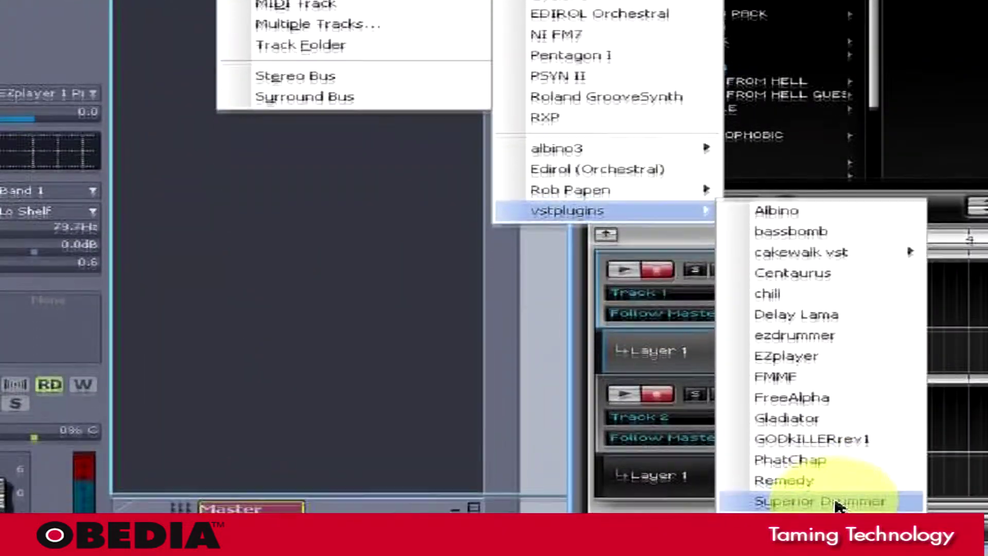
pyautogui.click(838, 506)
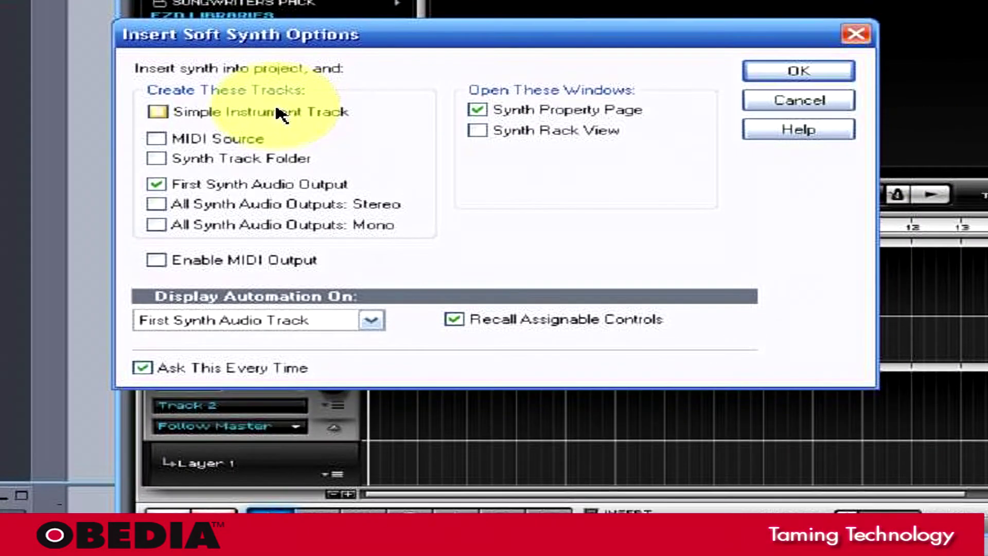
pyautogui.click(157, 111)
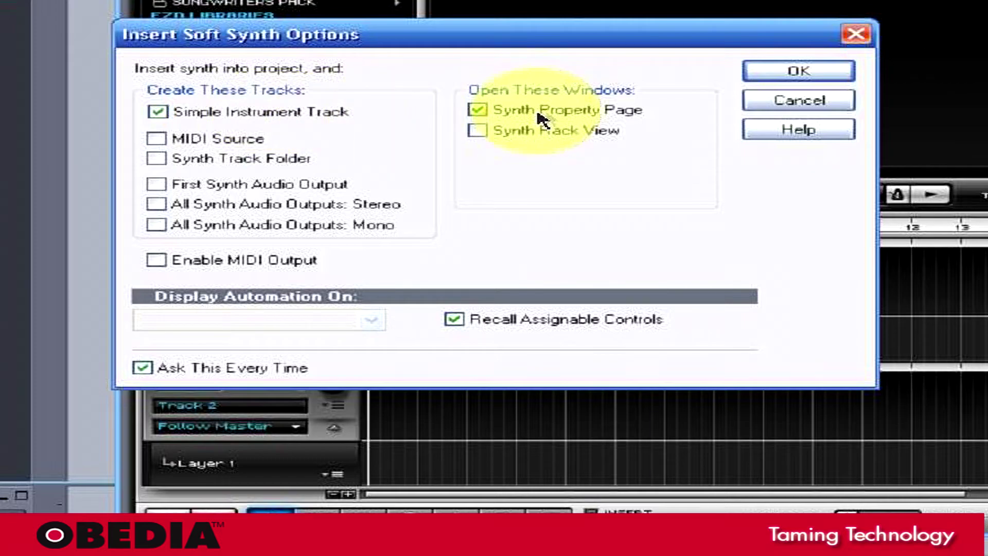
pyautogui.click(801, 72)
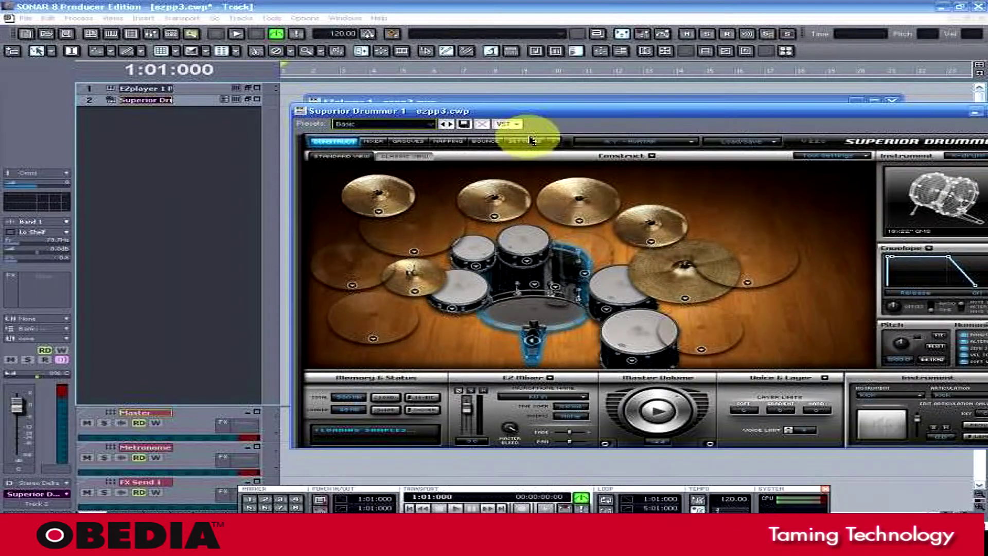
# Expand the Superior Drummer track and set its MIDI input to EZplayer 1, MIDI Omni.
pyautogui.moveTo(548, 110); pyautogui.dragTo(511, 110)
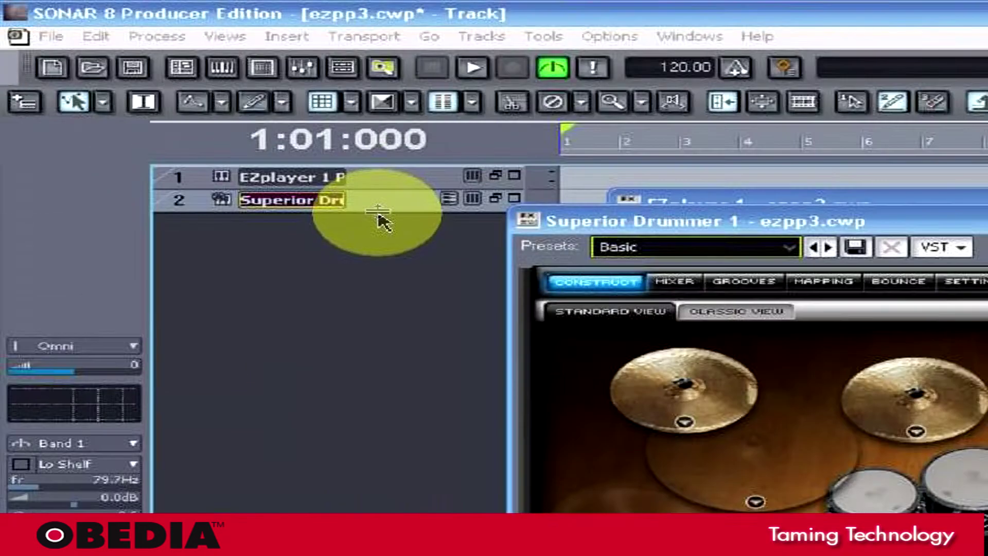
pyautogui.moveTo(380, 210); pyautogui.dragTo(383, 553)
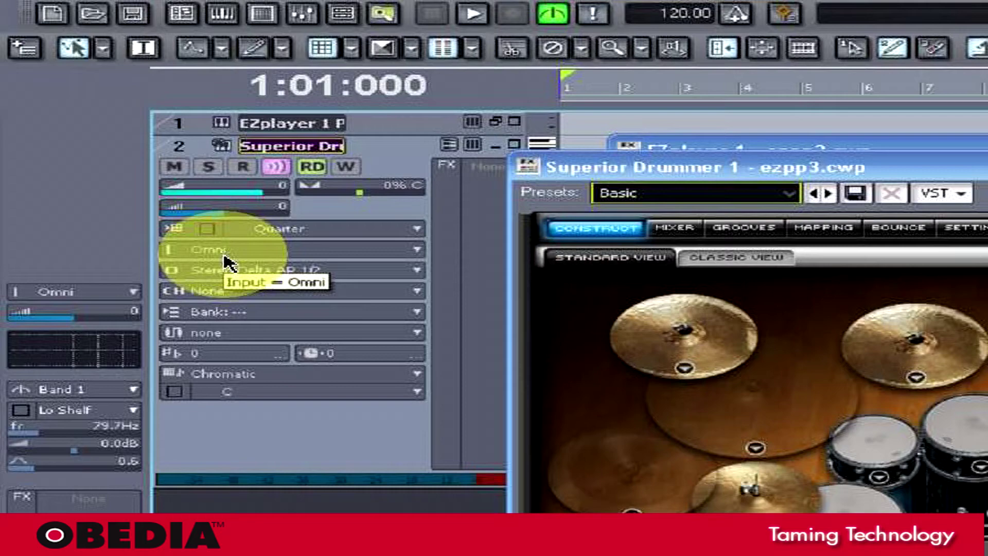
pyautogui.click(417, 250)
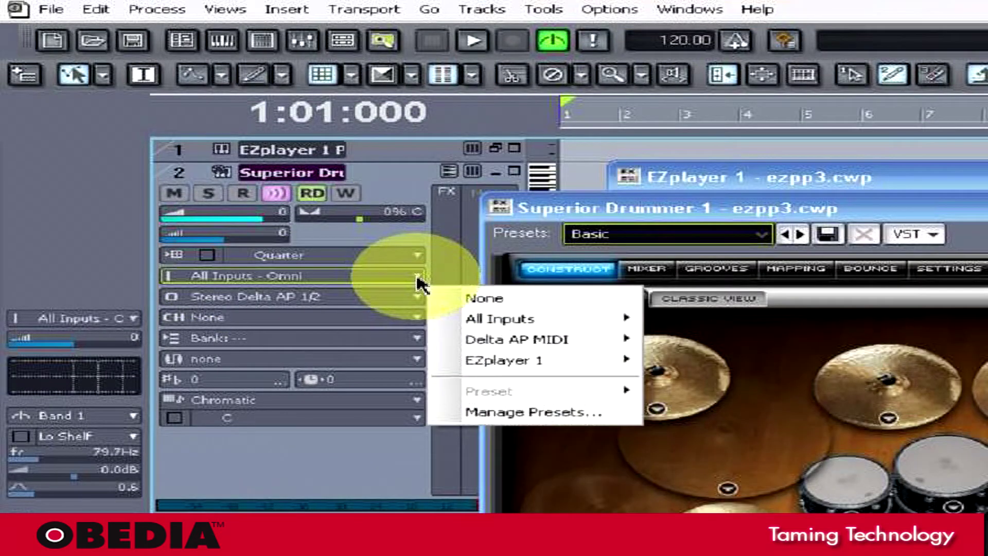
pyautogui.moveTo(530, 359)
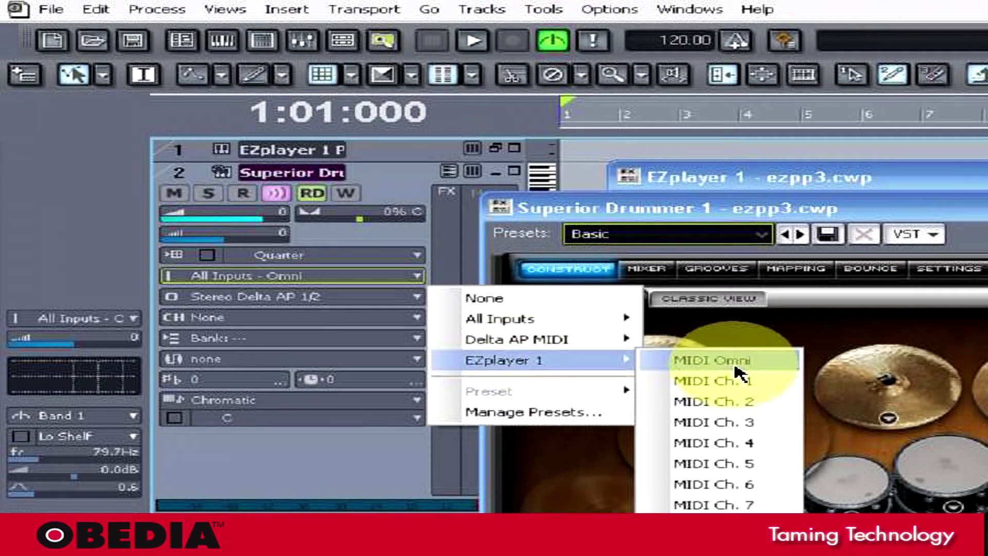
pyautogui.click(736, 367)
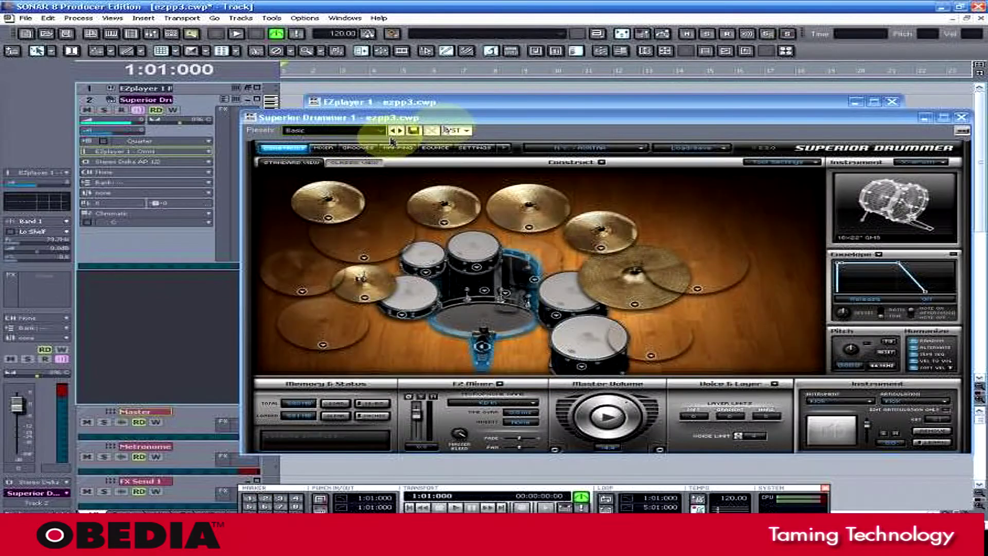
# Move the Superior Drummer window aside and bring the EZplayer window in front of it.
pyautogui.moveTo(465, 124); pyautogui.dragTo(373, 140)
pyautogui.click(407, 101)
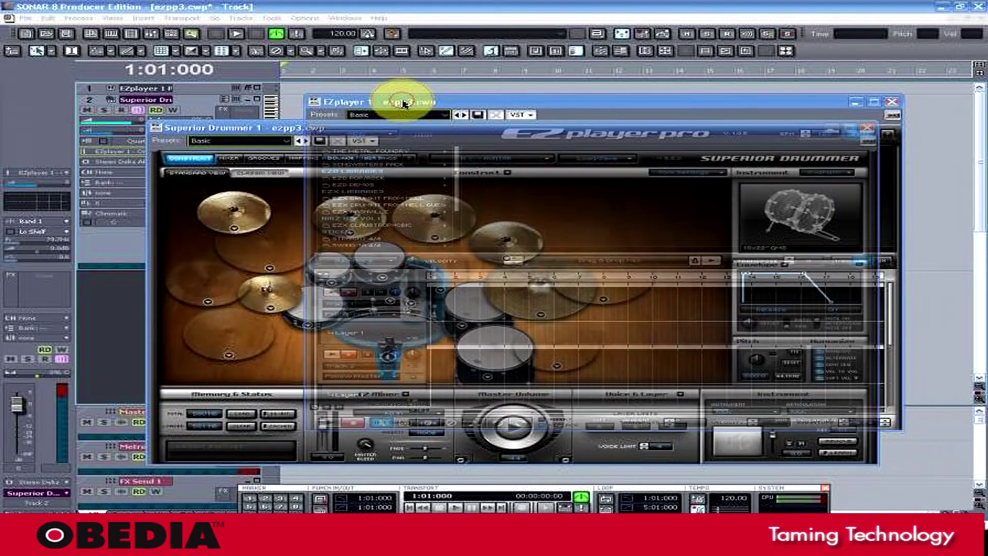
pyautogui.moveTo(447, 103); pyautogui.dragTo(366, 103)
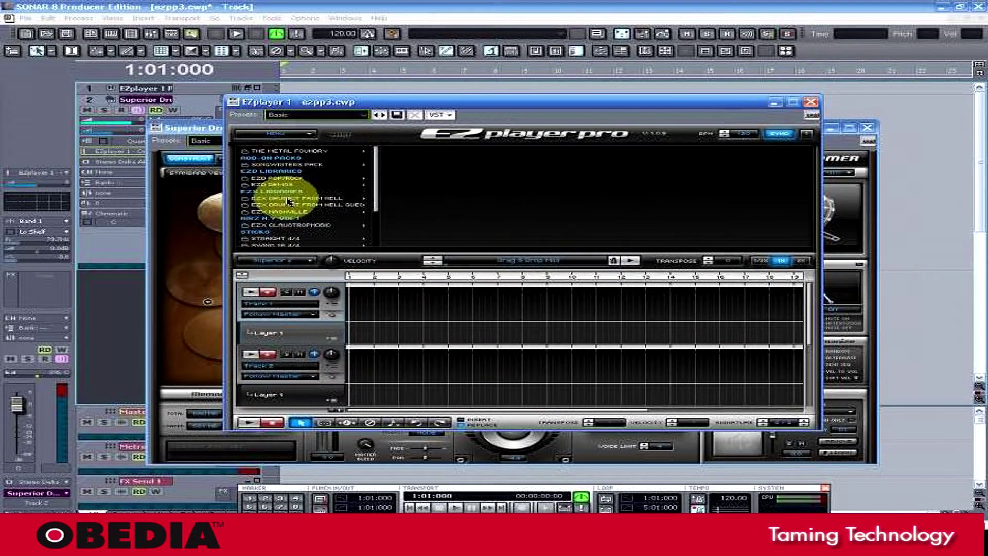
# Choose the variation 04. Hats - Open 3 of Groove 04 from EZX Drumkit From Hell, Metal (1/8) Backbeat, for preview.
pyautogui.click(360, 198)
pyautogui.click(407, 184)
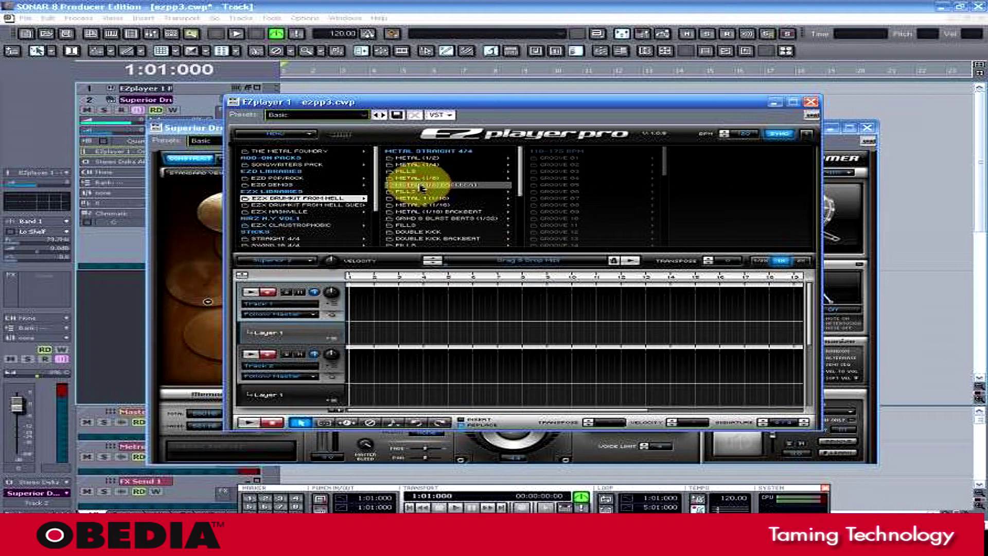
pyautogui.click(555, 178)
pyautogui.click(690, 178)
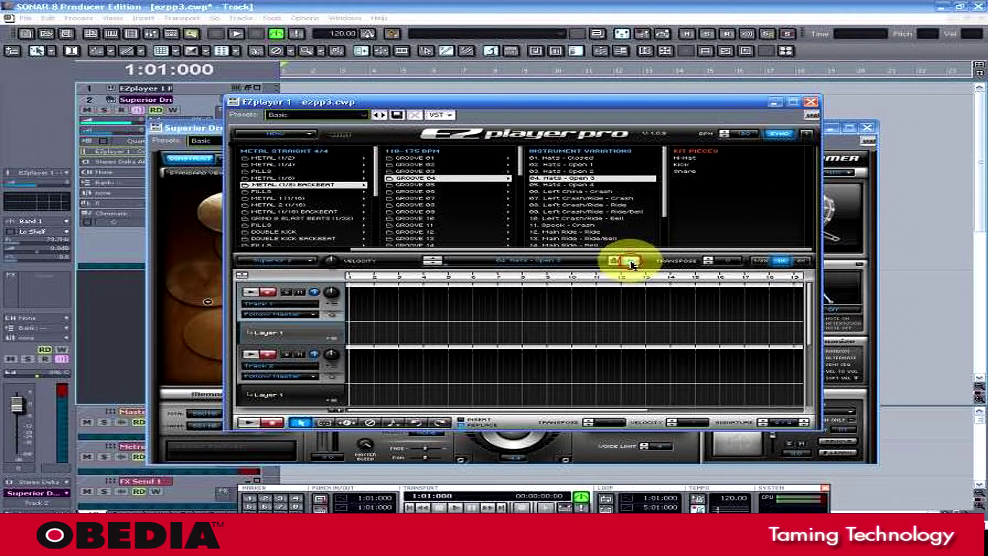
# Check Superior Drummer's response while the EZplayer groove plays, and stop the preview.
pyautogui.click(202, 131)
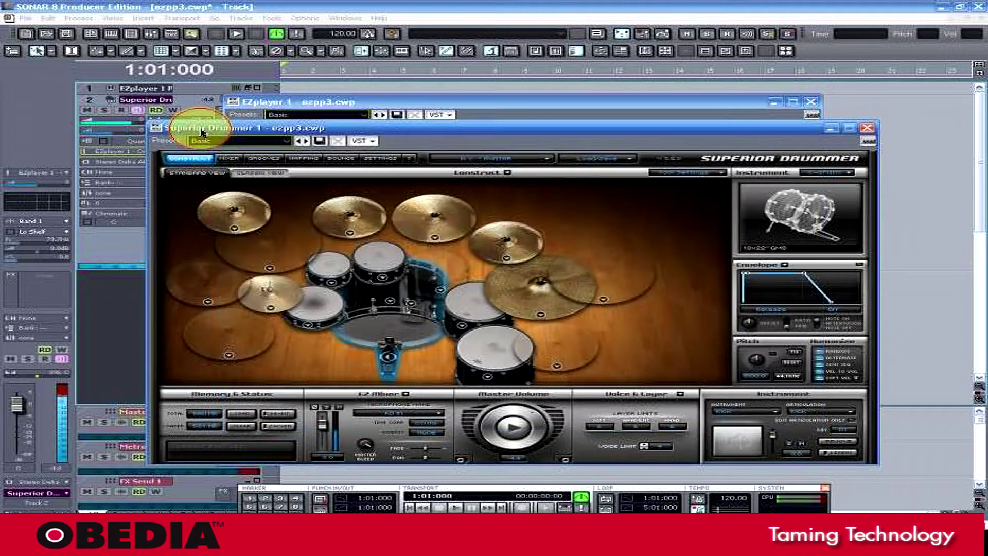
pyautogui.click(514, 114)
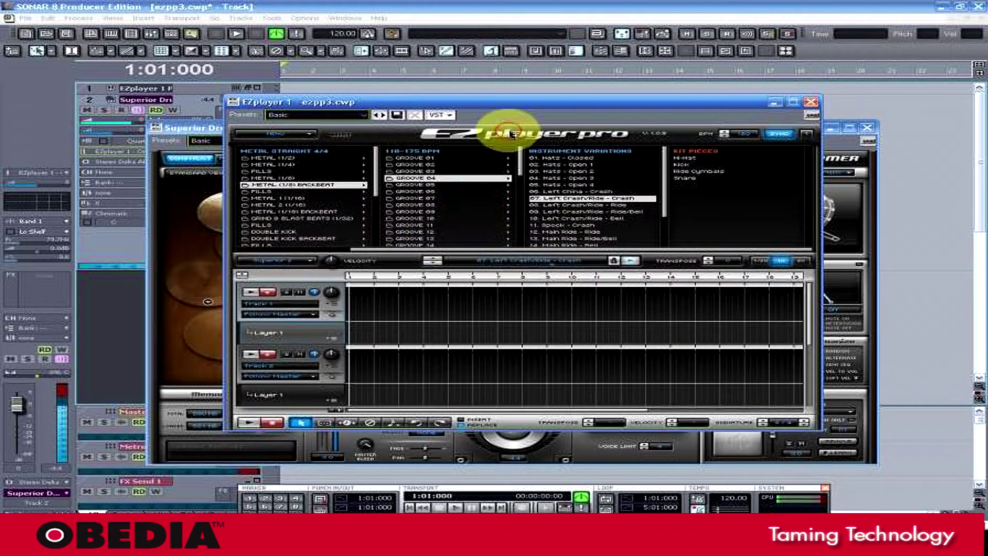
pyautogui.click(627, 264)
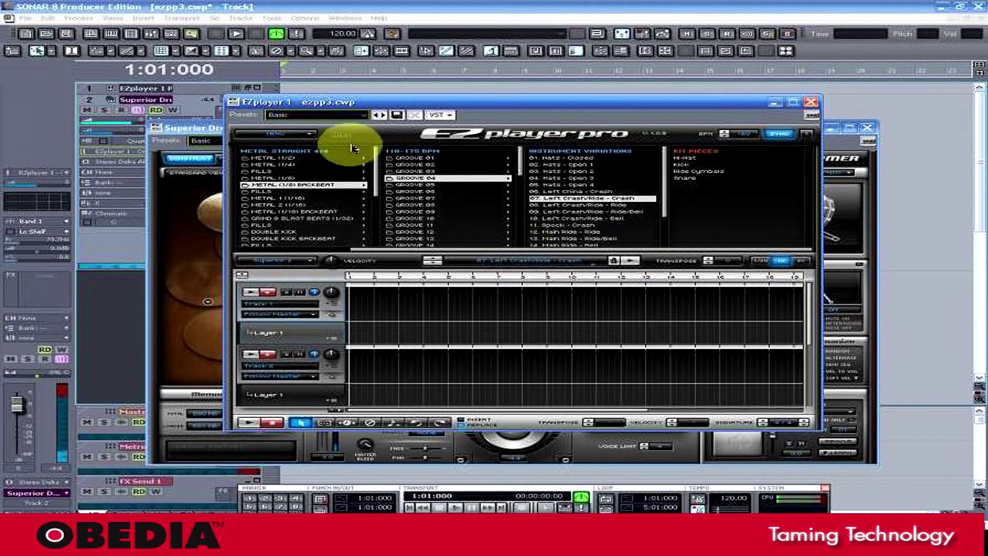
# Bring the Superior Drummer window to the front and reposition it over the EZplayer window.
pyautogui.click(199, 129)
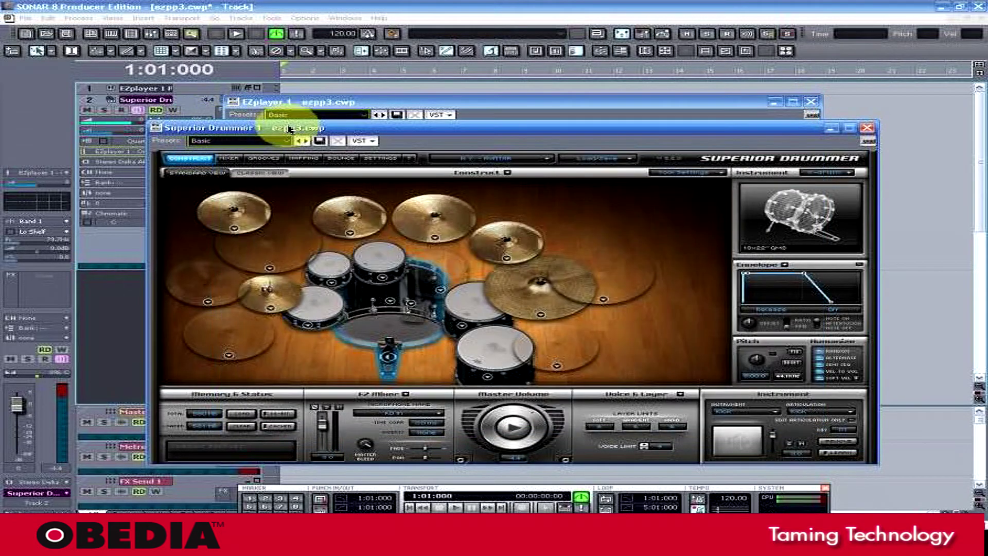
pyautogui.moveTo(292, 127); pyautogui.dragTo(309, 116)
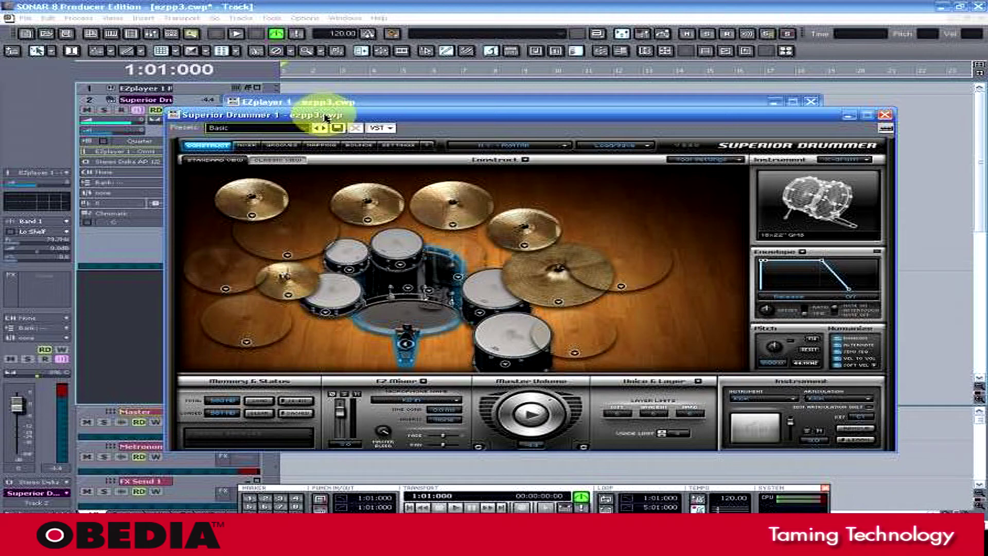
pyautogui.moveTo(325, 117); pyautogui.dragTo(297, 122)
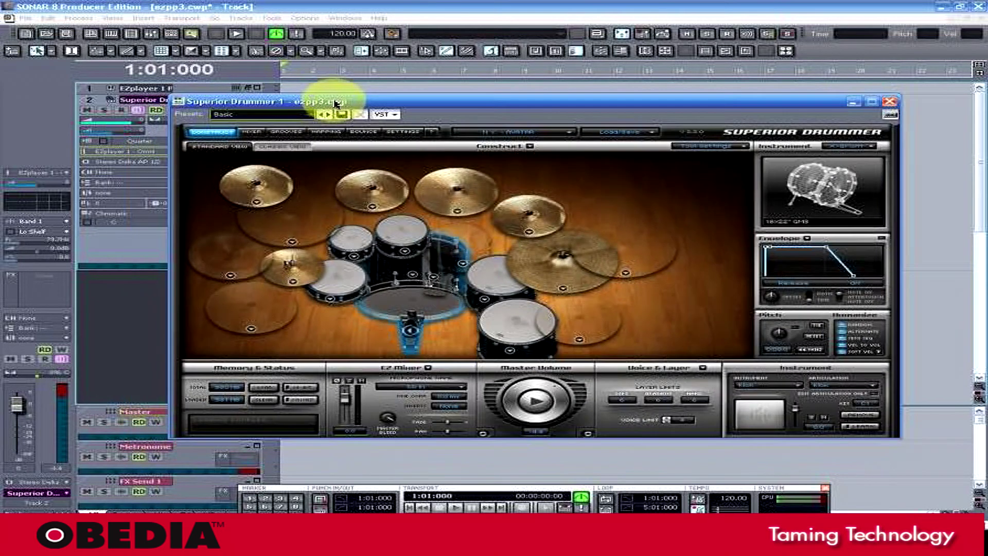
pyautogui.moveTo(336, 103); pyautogui.dragTo(336, 103)
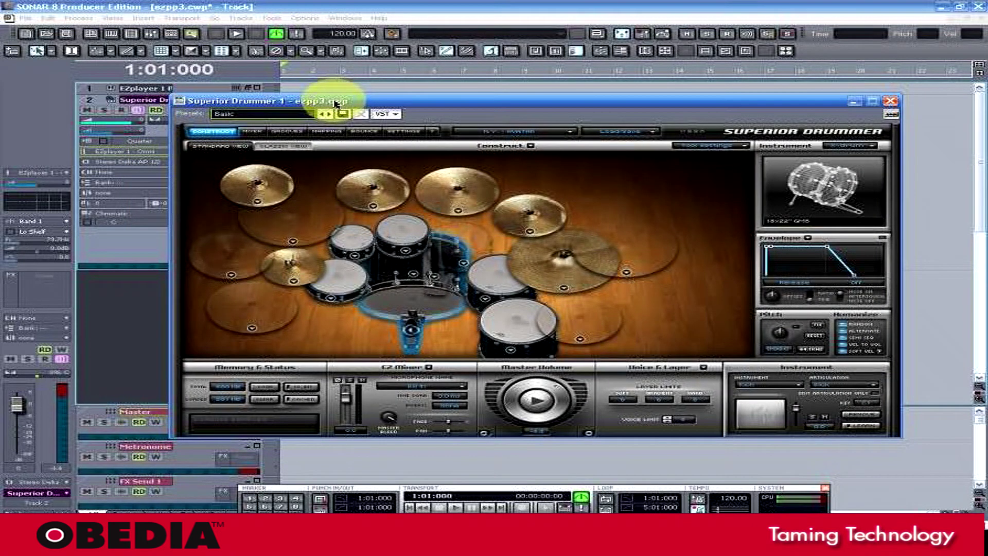